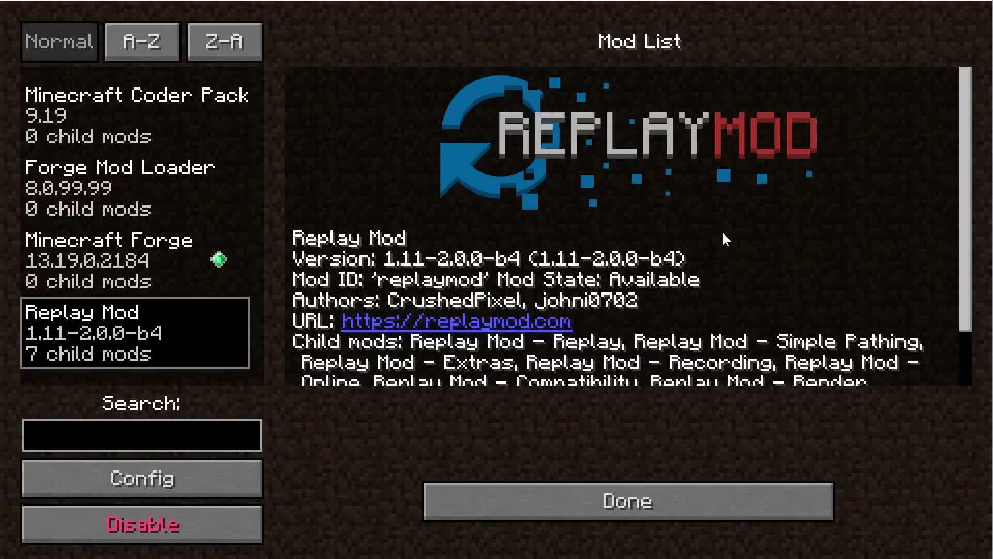
# Scroll through the Replay Mod info, then leave the Mod List for the title screen.
pyautogui.scroll(-3, 866, 217)
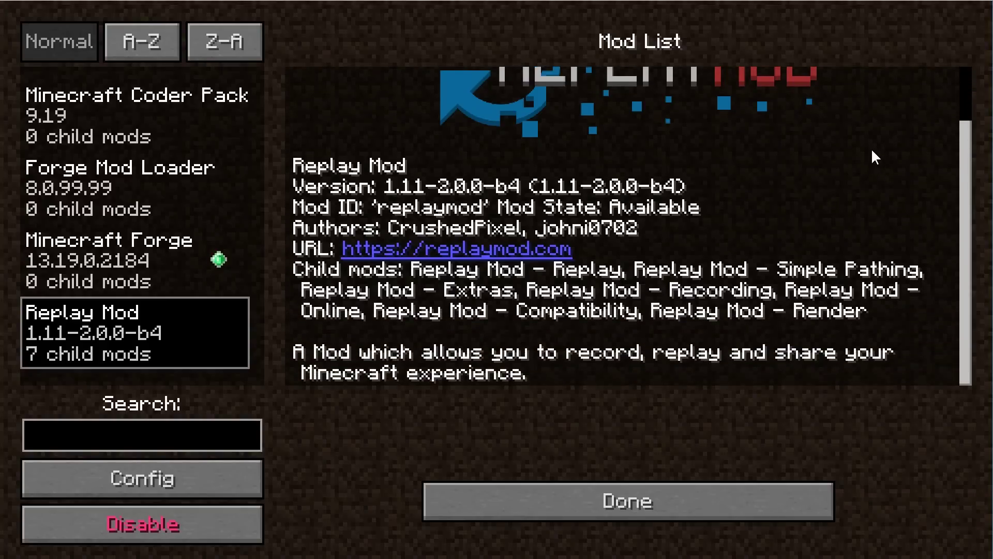
pyautogui.scroll(3, 848, 212)
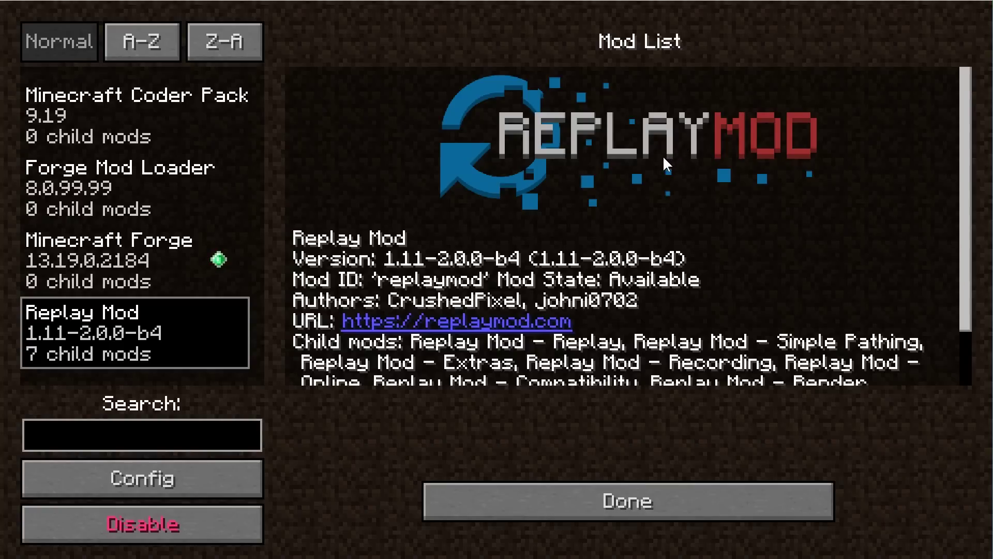
pyautogui.press('Escape')
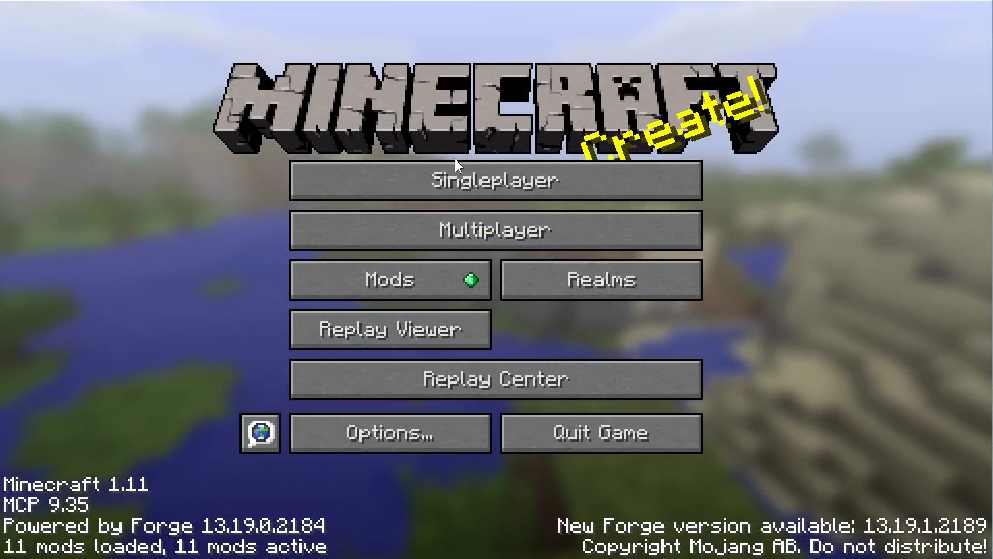
# Load the first saved replay, 2016_12_21_17_38_58, from the Replay Viewer list.
pyautogui.click(414, 336)
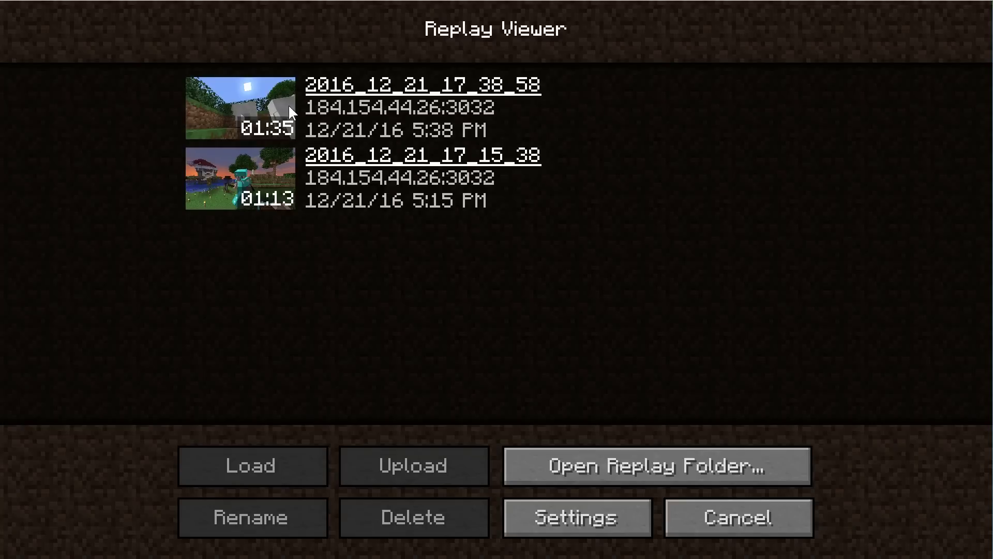
pyautogui.click(355, 97)
pyautogui.doubleClick(356, 95)
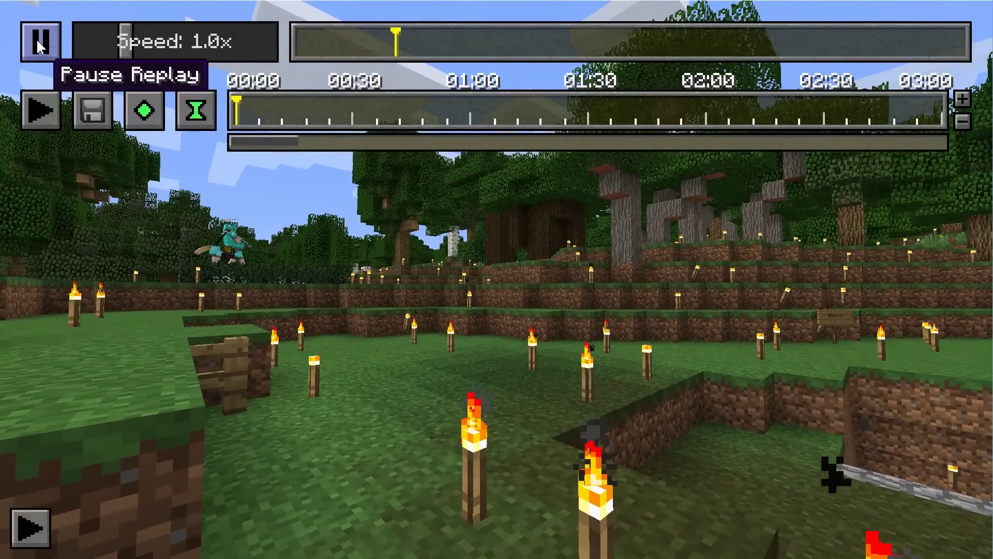
# Pause the replay and set the opening camera view with position and time keyframes at 00:00.
pyautogui.click(38, 44)
pyautogui.click(159, 110)
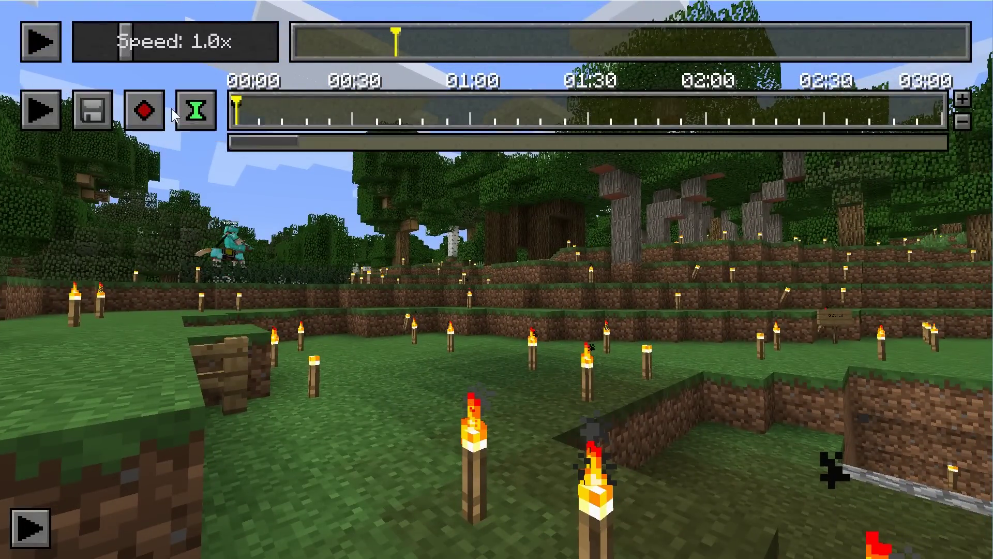
pyautogui.click(197, 111)
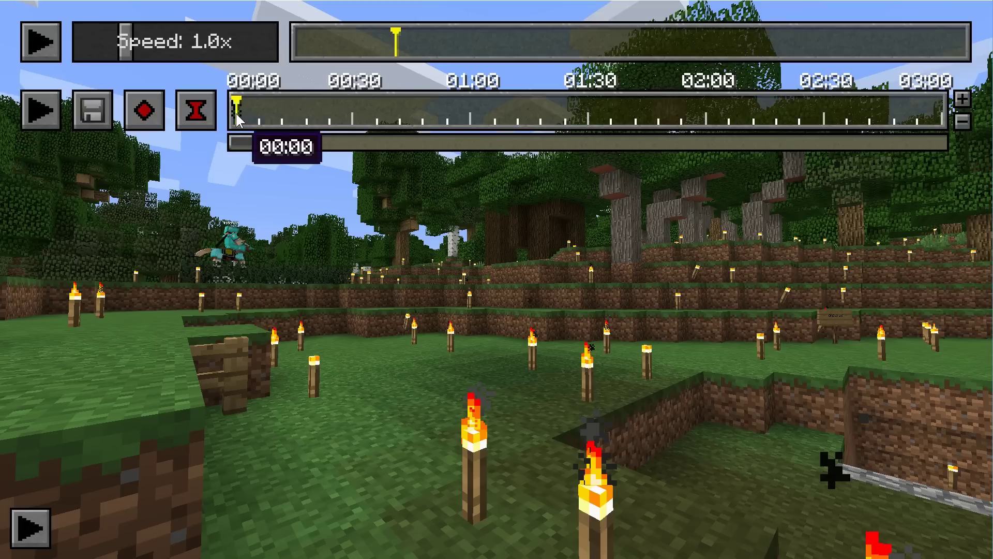
pyautogui.click(318, 41)
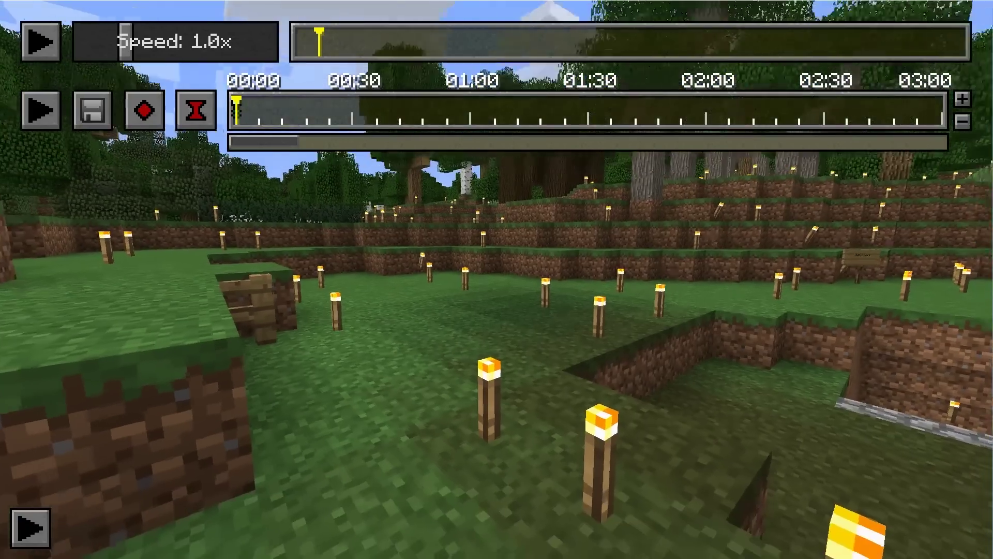
pyautogui.press('t')
pyautogui.moveTo(243, 106); pyautogui.dragTo(200, 110)
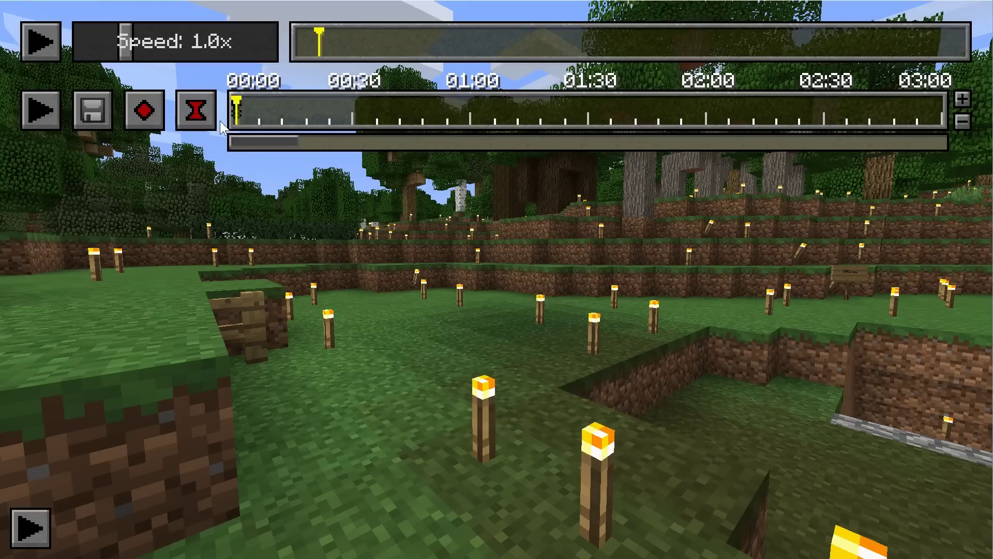
pyautogui.click(204, 115)
pyautogui.click(202, 118)
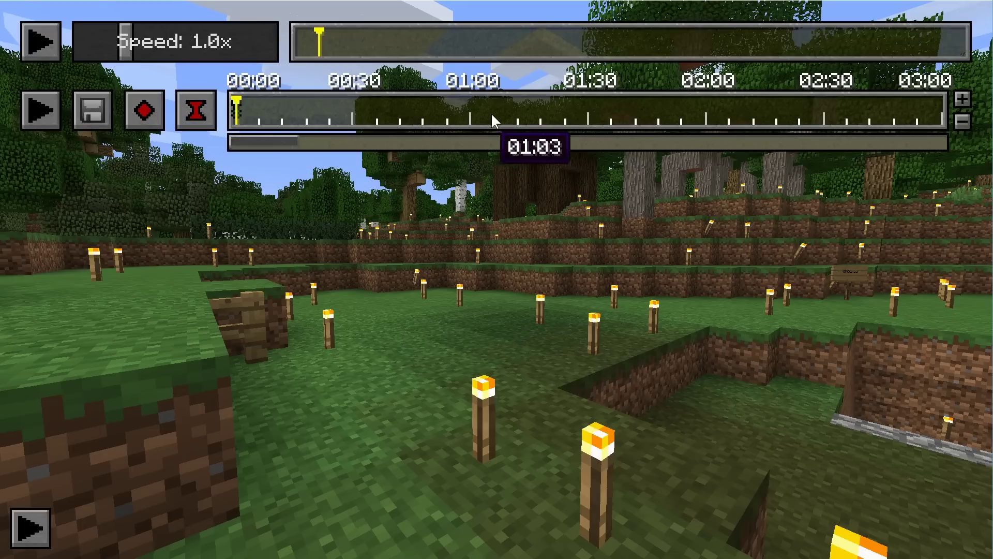
# Add position and time keyframes at about 01:20, with the replay jumped near its end.
pyautogui.click(552, 117)
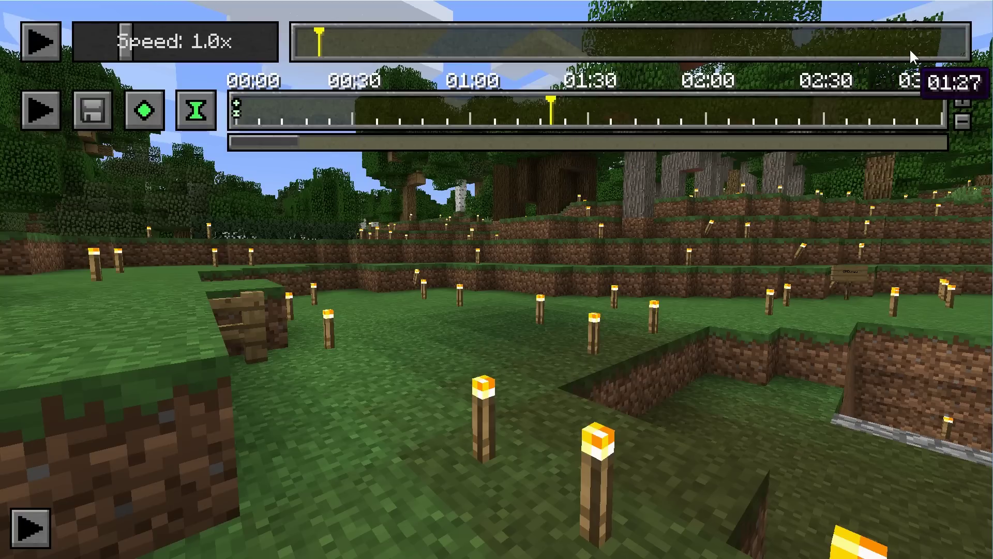
pyautogui.click(873, 39)
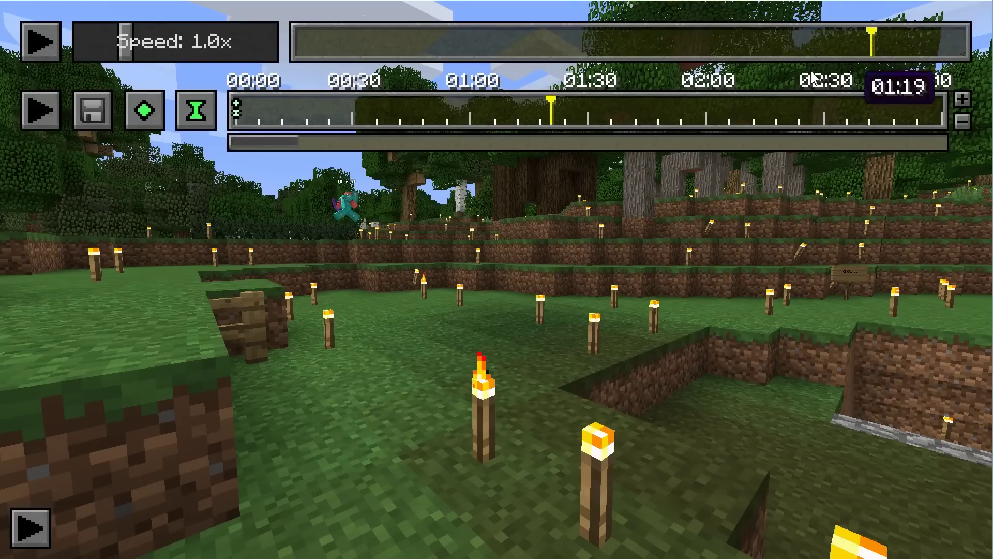
pyautogui.click(150, 120)
pyautogui.click(197, 110)
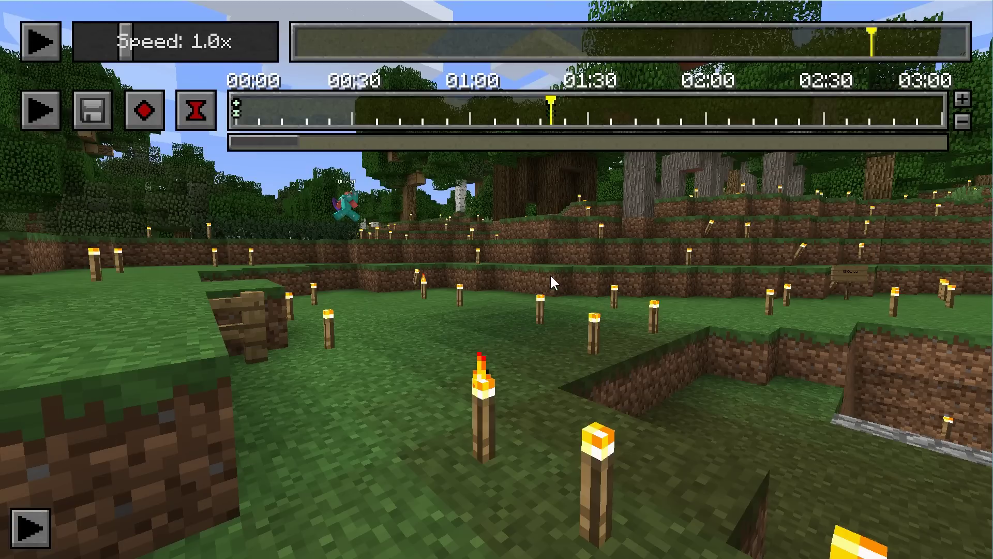
# Switch the camera path's render method to Equirectangular Rendering for a 360° video.
pyautogui.click(96, 124)
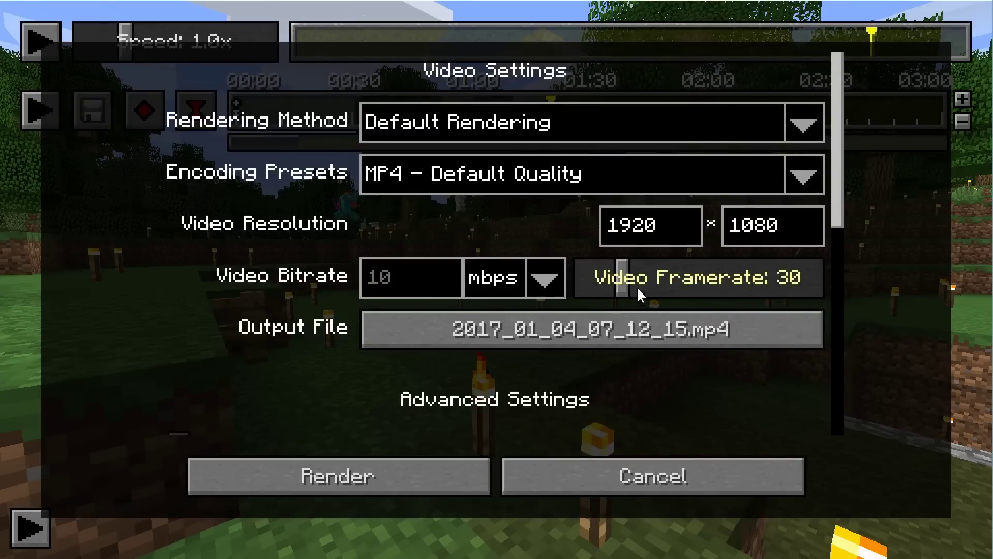
pyautogui.click(805, 126)
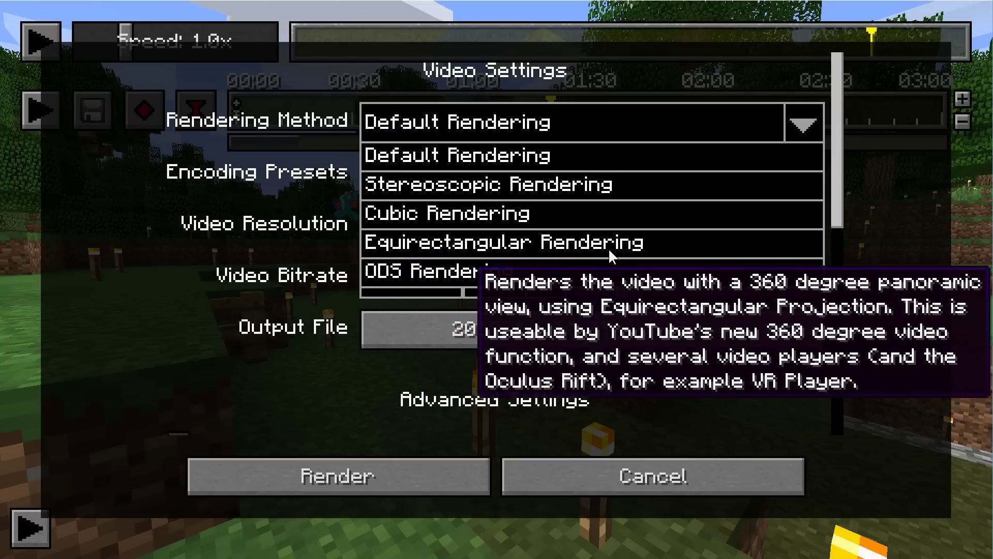
pyautogui.click(479, 238)
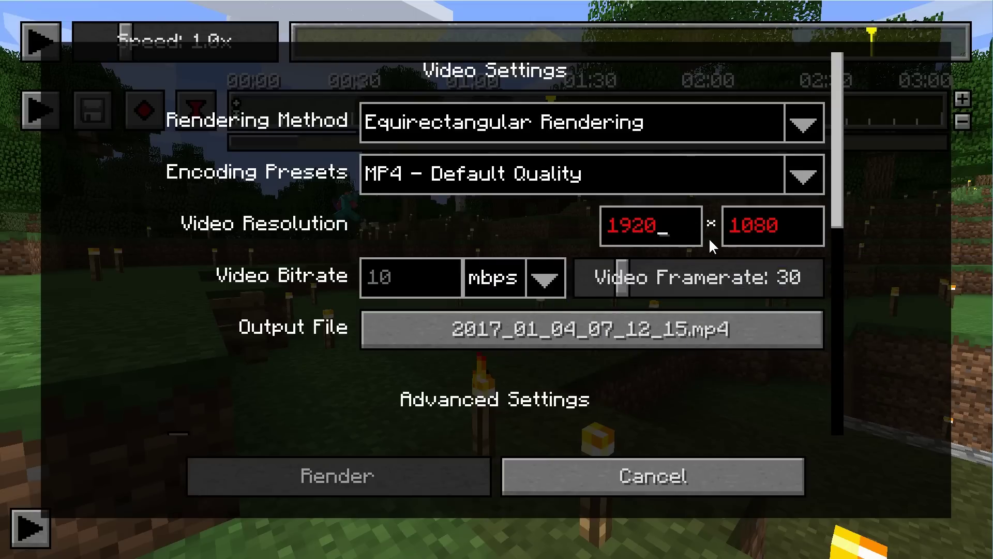
# Set the video resolution to width 4320 and height 2160.
pyautogui.press('BackSpace')
pyautogui.press('BackSpace')
pyautogui.press('BackSpace')
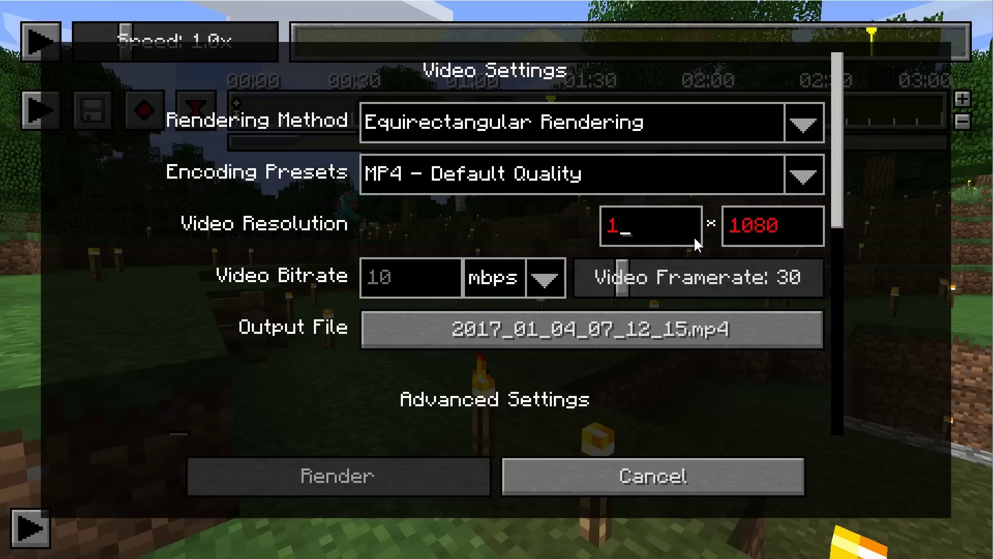
pyautogui.write('43')
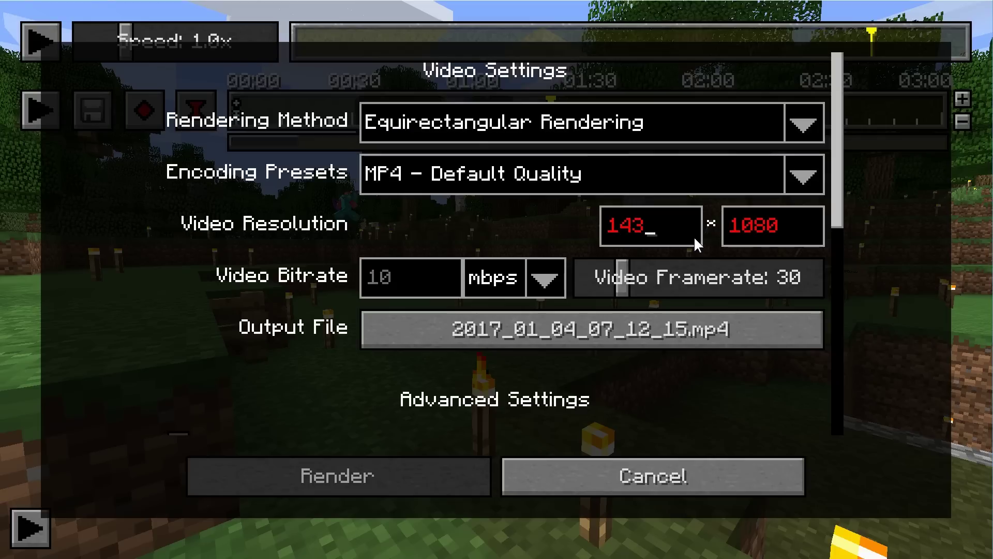
pyautogui.write('20')
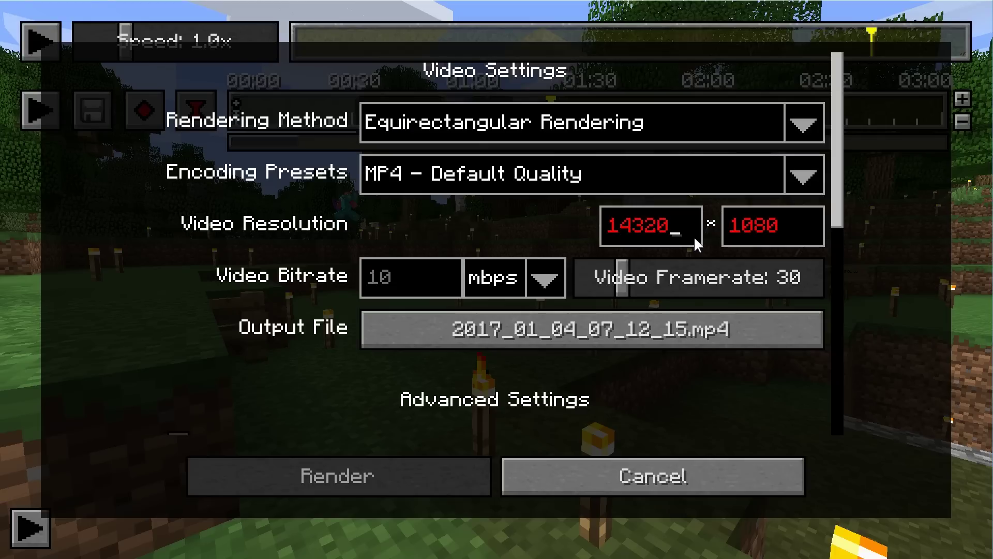
pyautogui.click(626, 231)
pyautogui.press('BackSpace')
pyautogui.press('BackSpace')
pyautogui.press('BackSpace')
pyautogui.press('BackSpace')
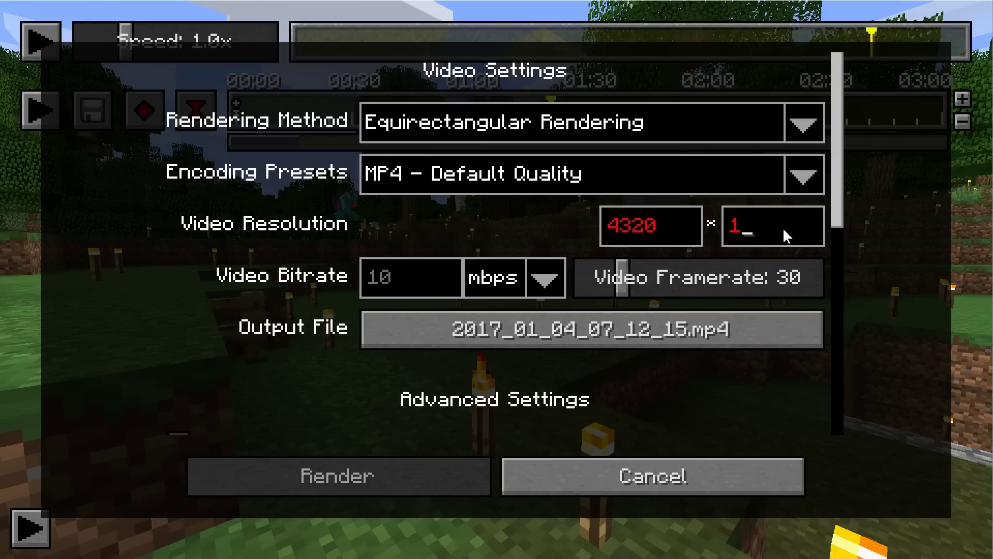
pyautogui.write('2160')
pyautogui.click(742, 220)
pyautogui.press('BackSpace')
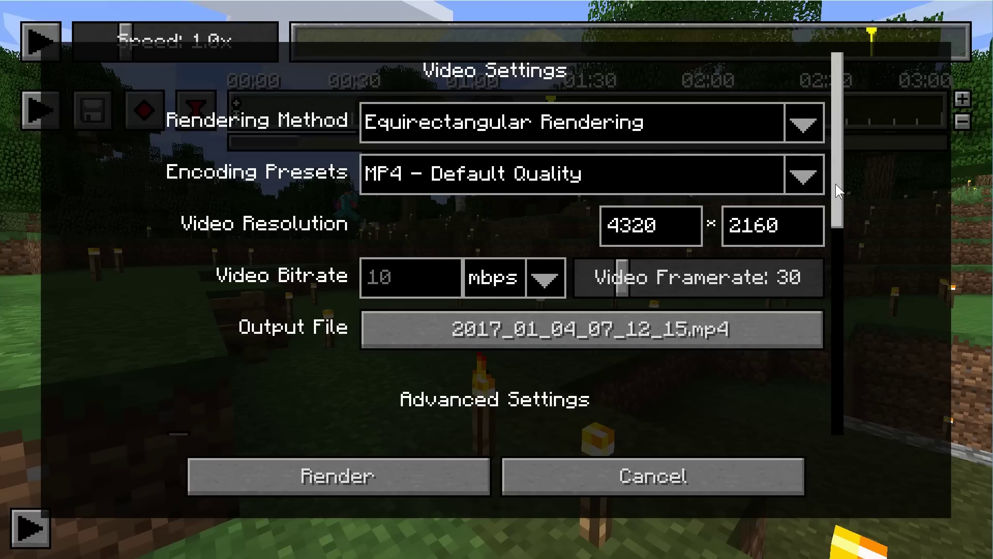
# Save the render output as OMGcraft in the Documents folder.
pyautogui.scroll(-3, 836, 145)
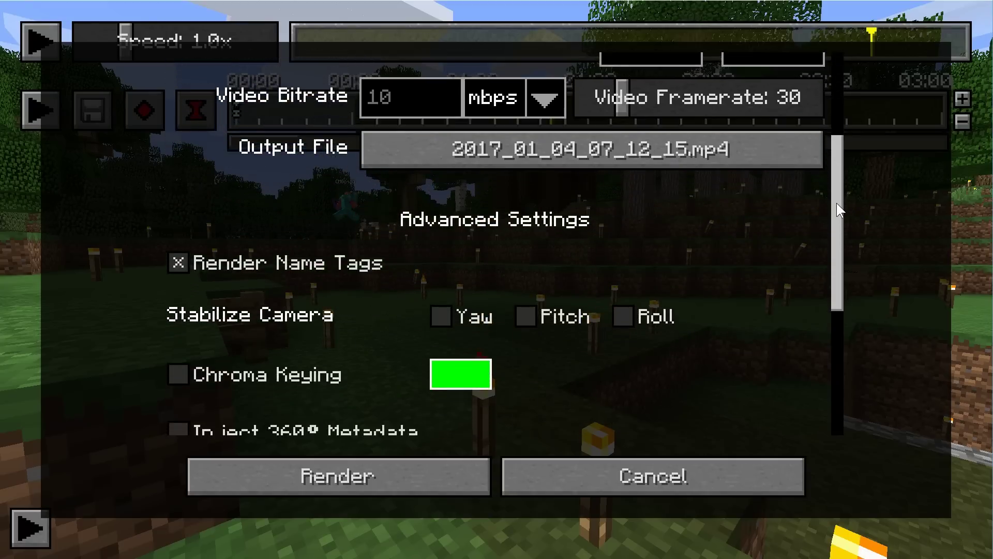
pyautogui.scroll(-3, 843, 181)
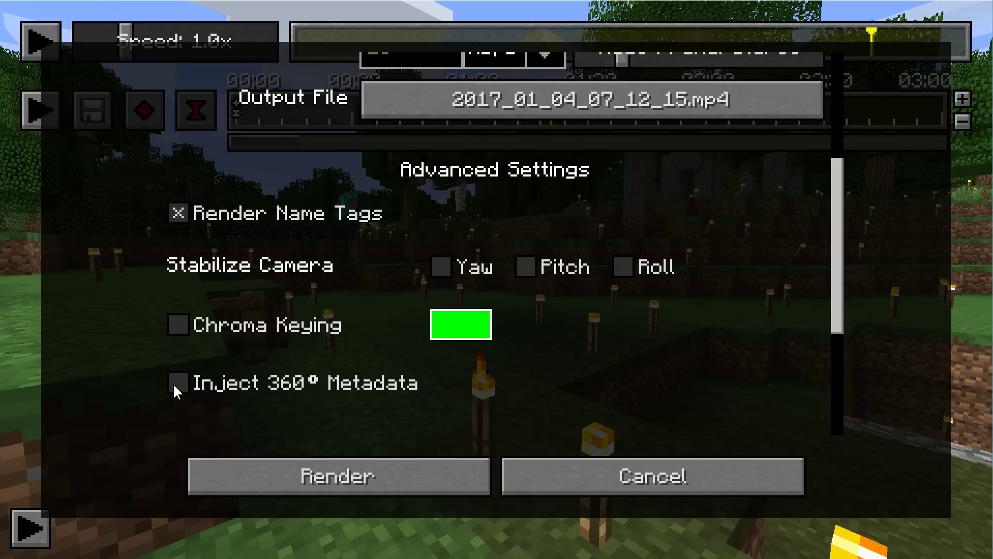
pyautogui.scroll(6, 844, 269)
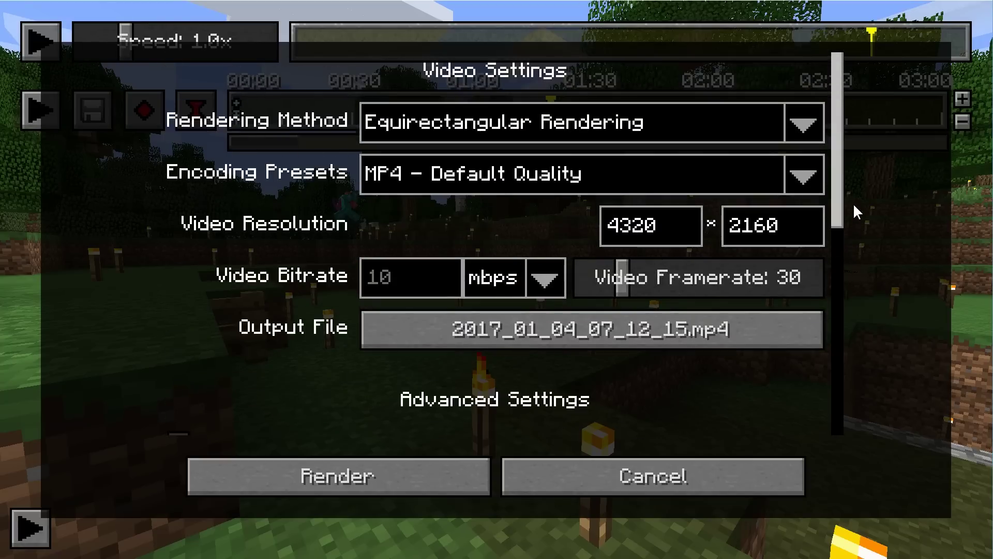
pyautogui.click(617, 330)
pyautogui.click(318, 100)
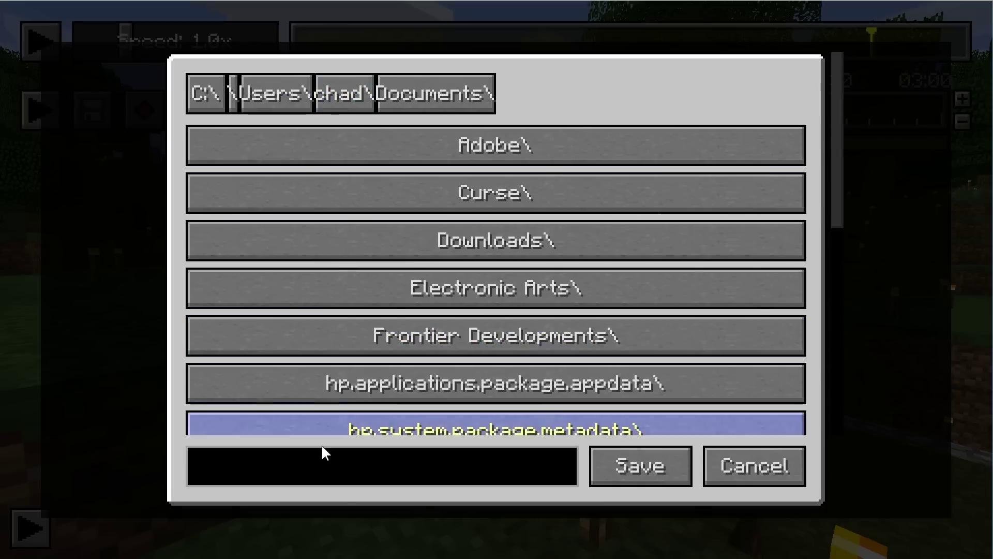
pyautogui.click(370, 473)
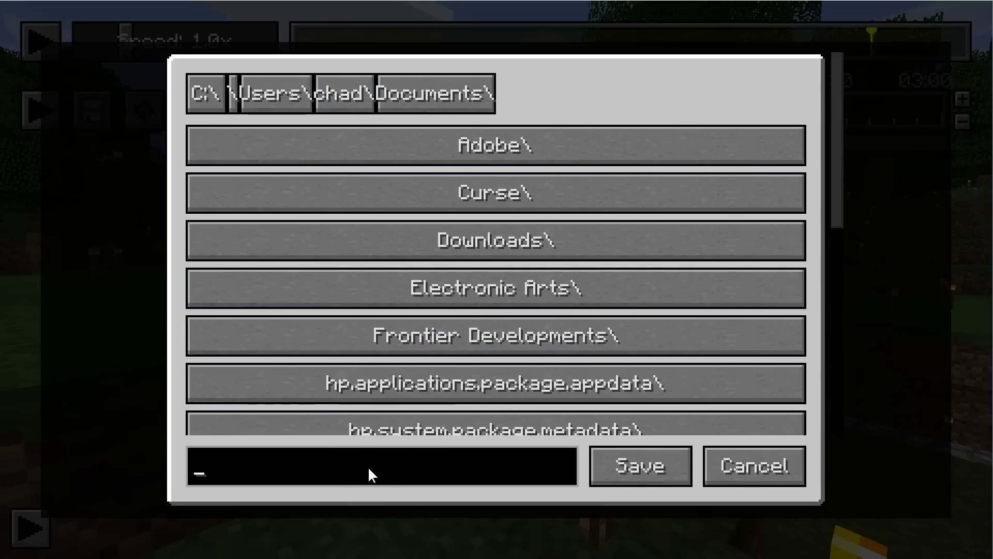
pyautogui.write('OMGc')
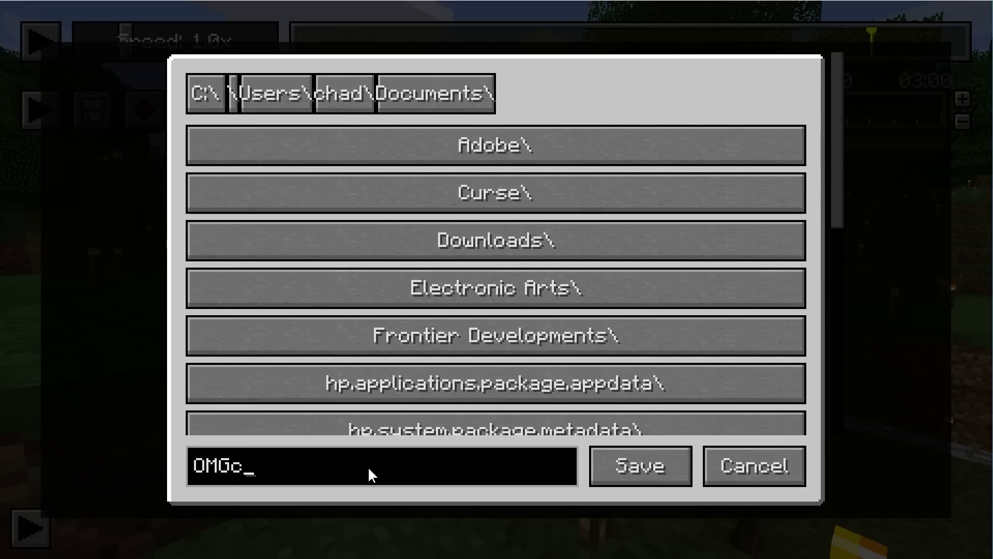
pyautogui.write('raft')
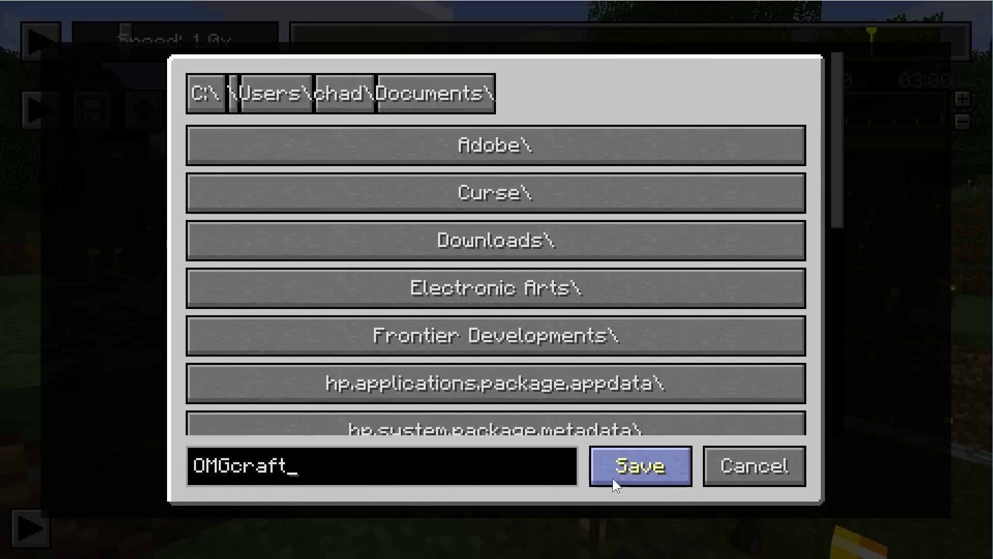
pyautogui.click(662, 475)
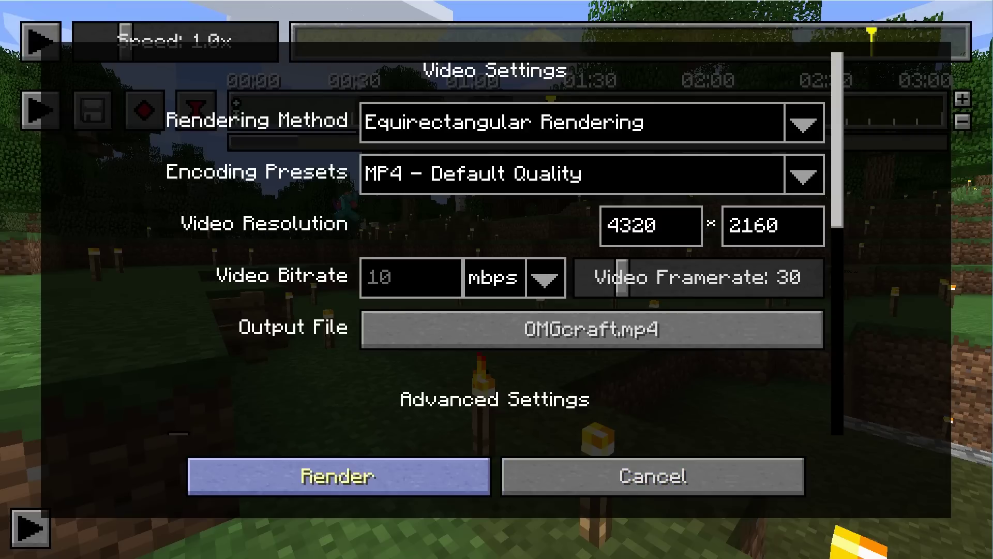
# Start rendering the 360° OMGcraft.mp4 video and wait for it to finish.
pyautogui.click(333, 474)
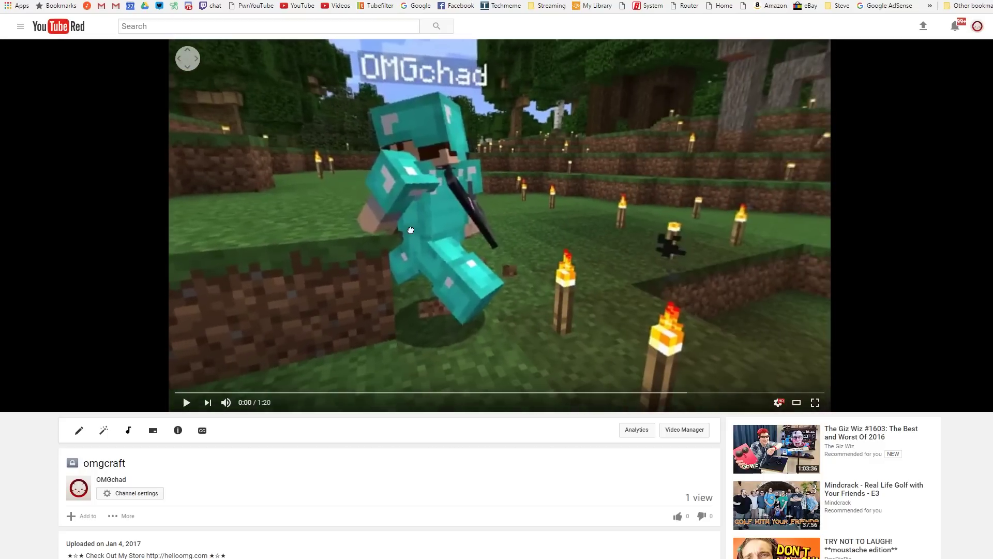
# Pan around the omgcraft 360° video, play it from 0:20, then dismiss Minecraft's render message.
pyautogui.moveTo(410, 230); pyautogui.dragTo(630, 229)
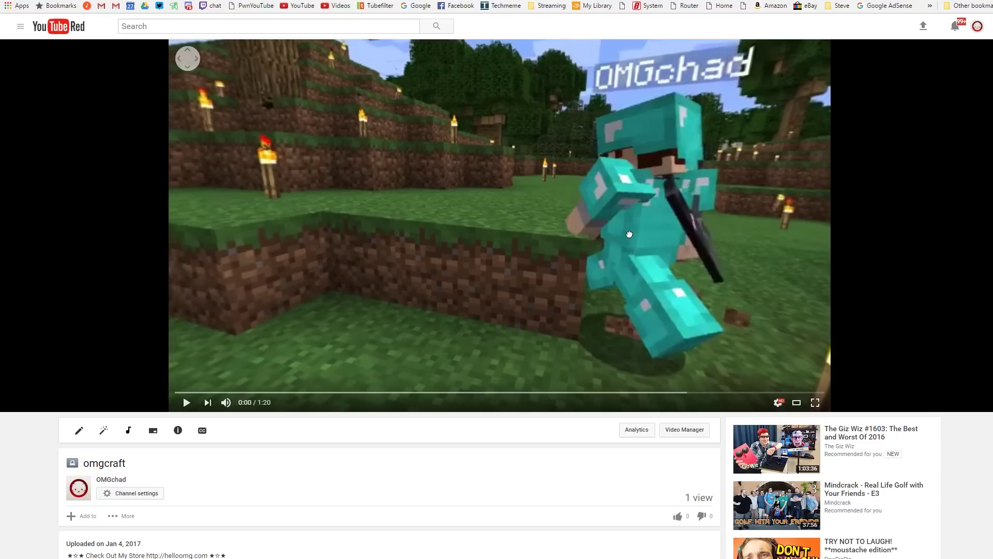
pyautogui.click(186, 402)
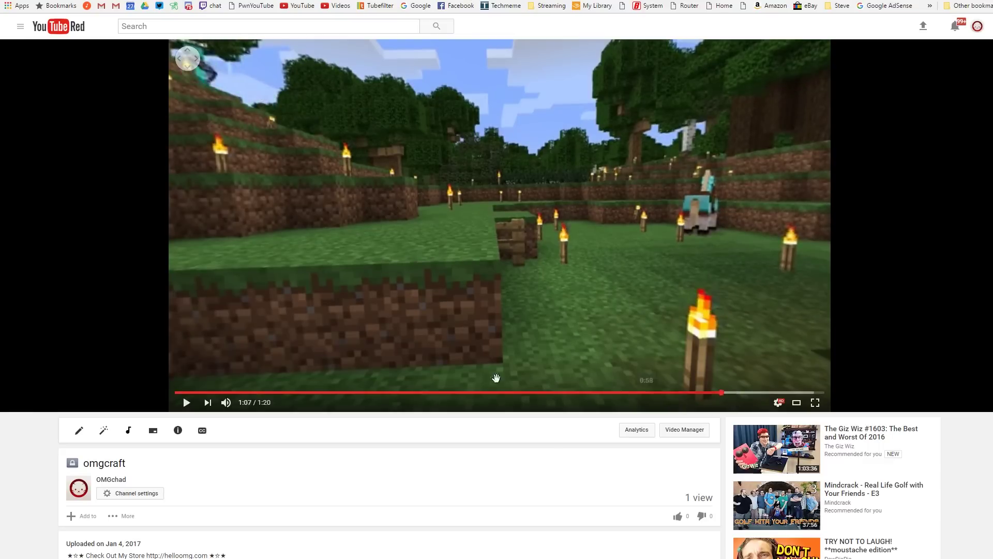
pyautogui.click(336, 393)
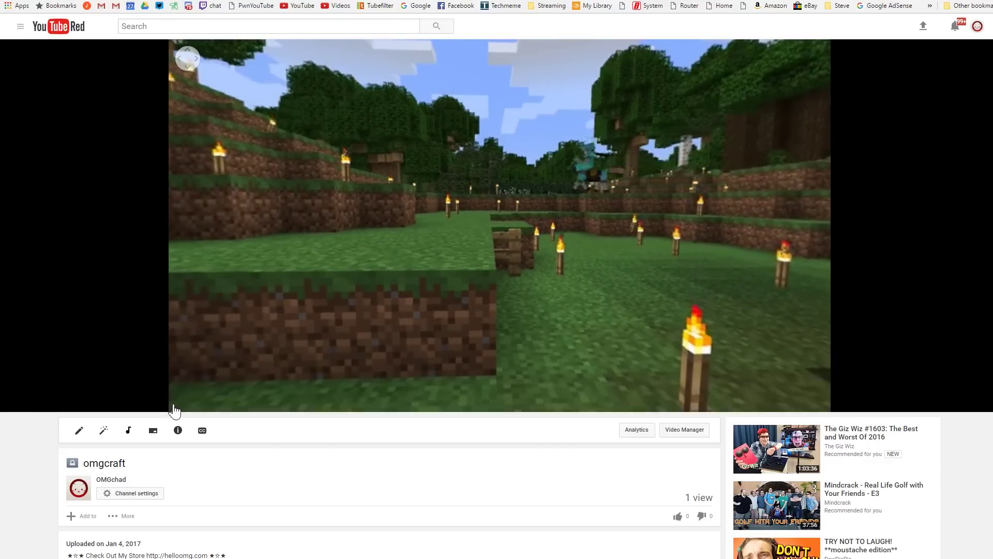
pyautogui.click(187, 402)
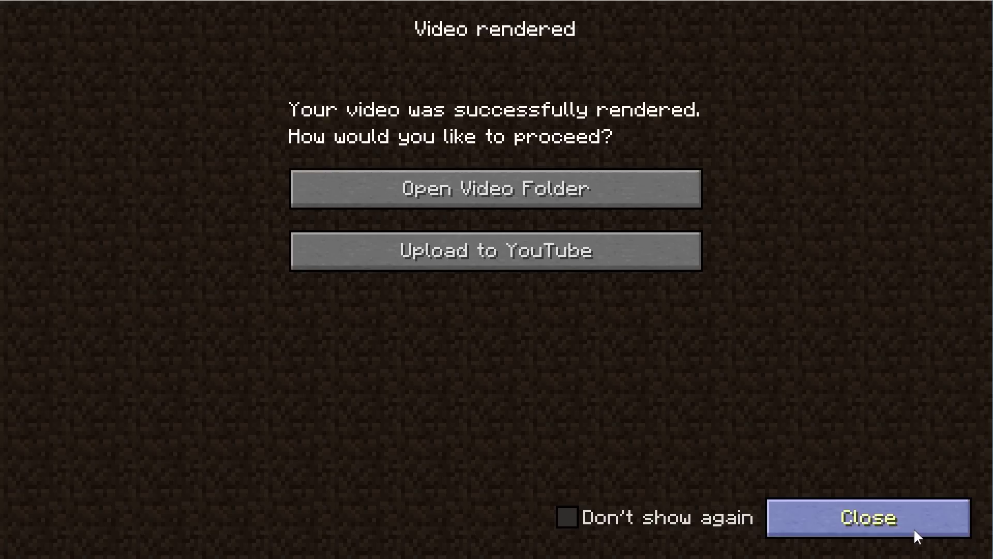
pyautogui.click(915, 532)
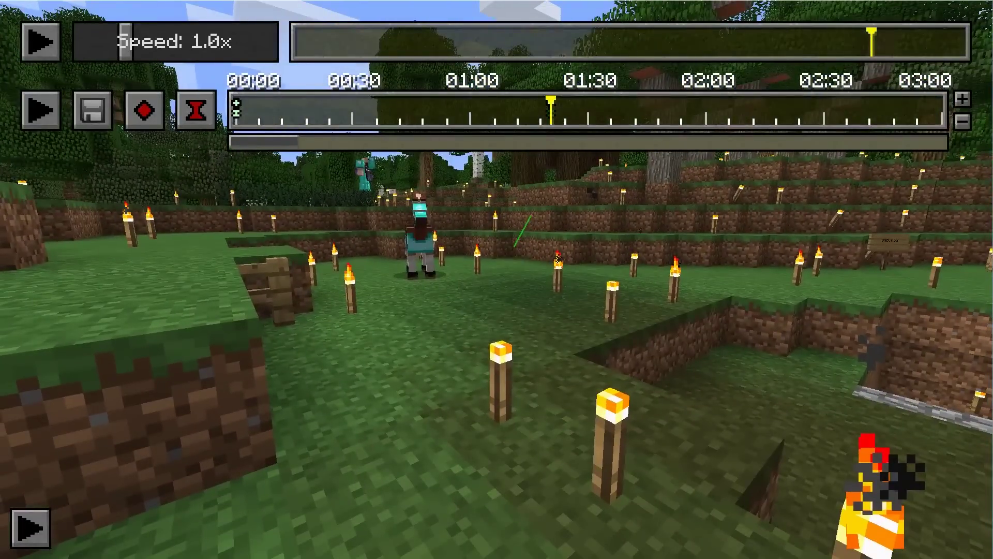
# Pull the camera back, then switch the rendering method to ODS Rendering.
pyautogui.press('s')
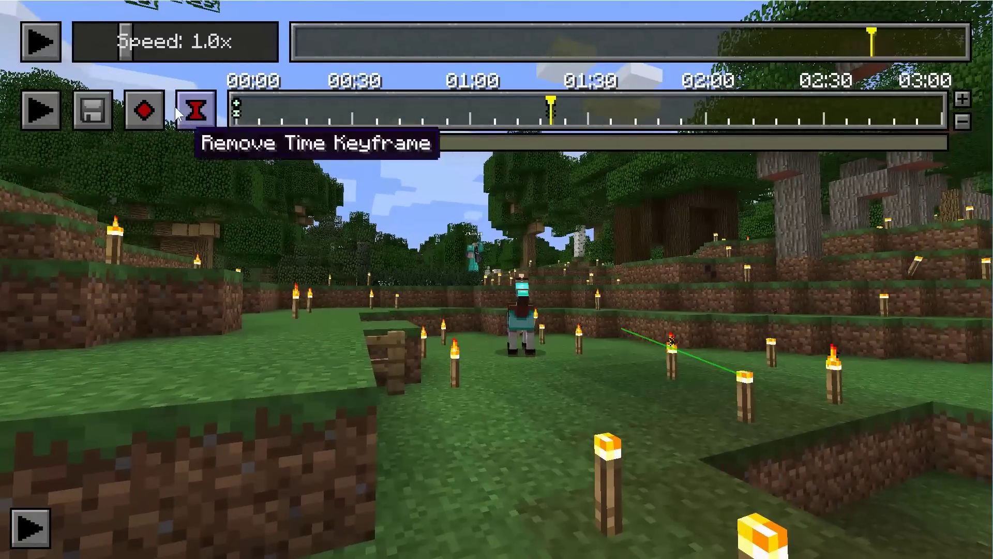
pyautogui.click(100, 106)
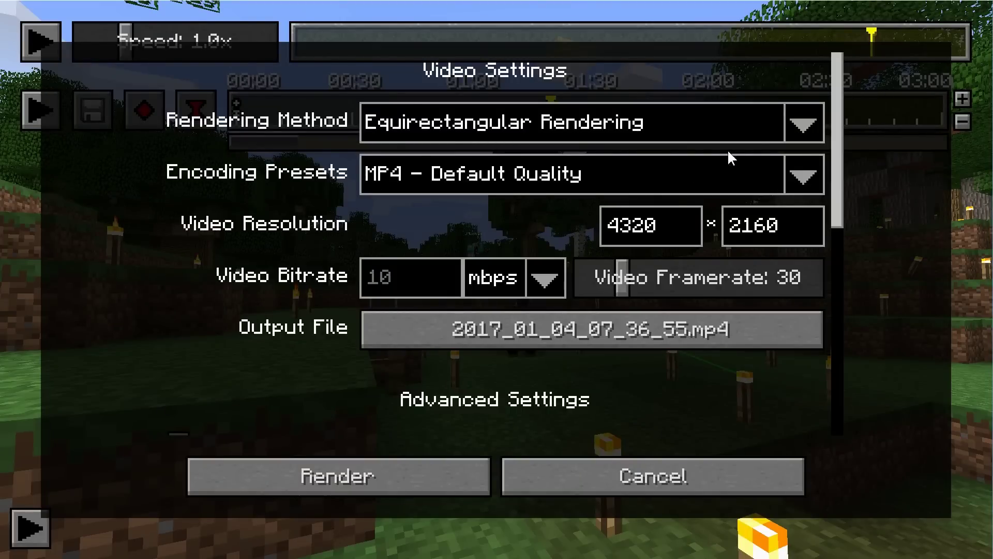
pyautogui.click(803, 123)
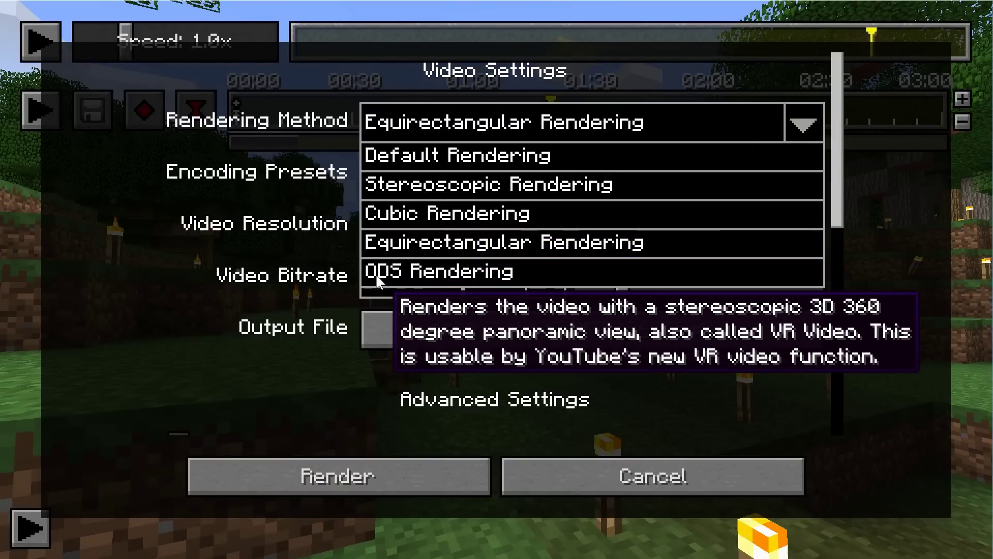
pyautogui.click(409, 273)
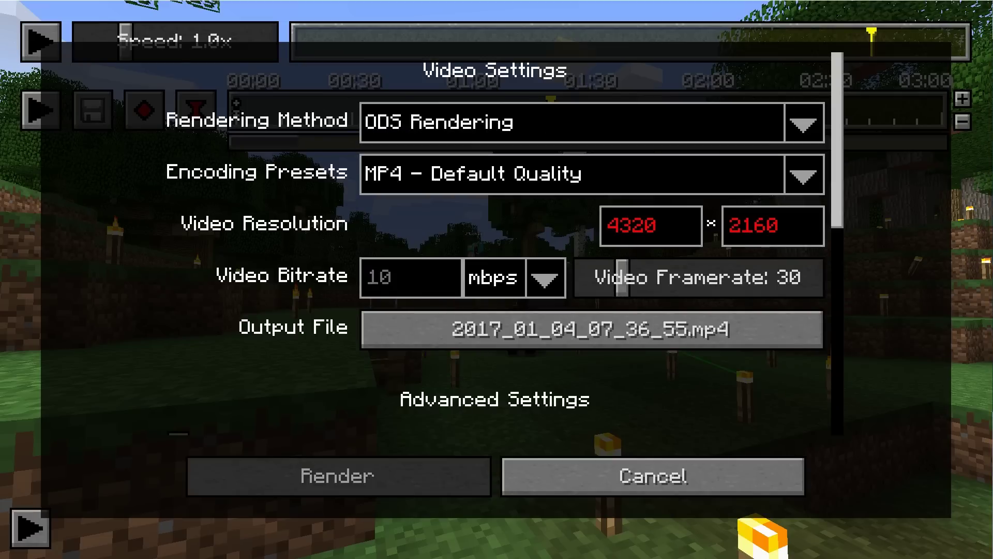
pyautogui.click(684, 225)
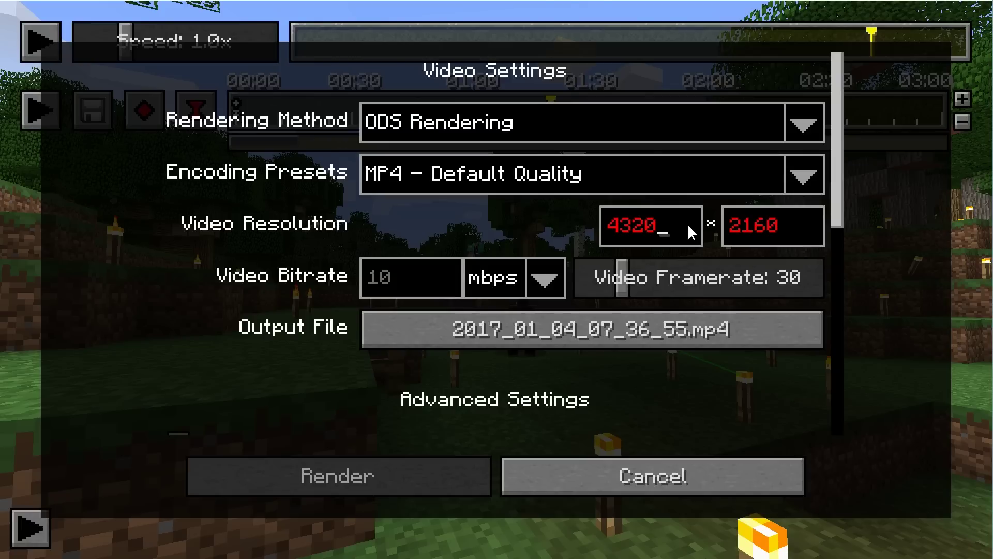
# Set the ODS video resolution to 3840 × 3840 and review the remaining video settings.
pyautogui.press('BackSpace')
pyautogui.press('BackSpace')
pyautogui.press('BackSpace')
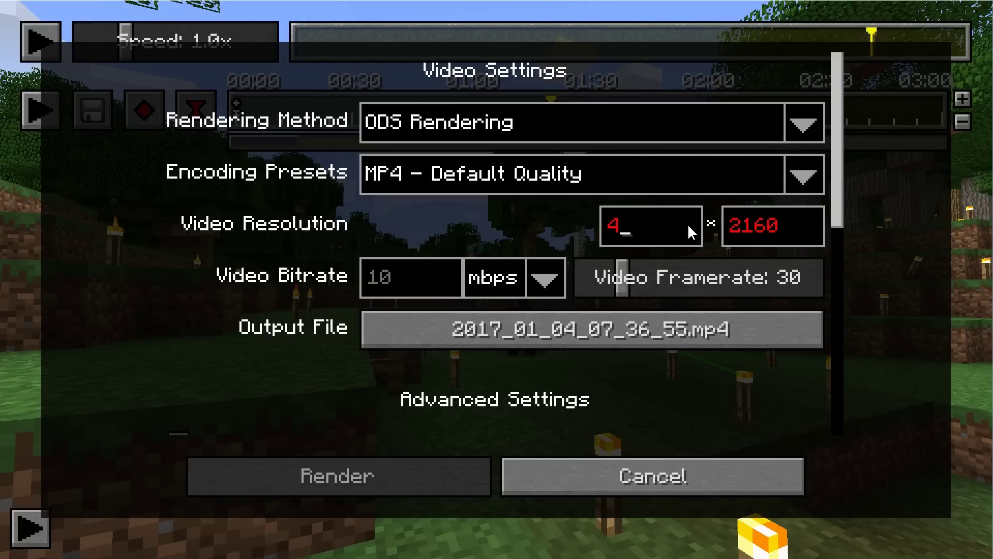
pyautogui.write('3840')
pyautogui.press('Left')
pyautogui.press('Left')
pyautogui.press('Left')
pyautogui.press('Left')
pyautogui.press('BackSpace')
pyautogui.press('End')
pyautogui.click(817, 217)
pyautogui.press('BackSpace')
pyautogui.press('BackSpace')
pyautogui.press('BackSpace')
pyautogui.write('3840')
pyautogui.press('Left')
pyautogui.press('Left')
pyautogui.press('Left')
pyautogui.press('Left')
pyautogui.press('BackSpace')
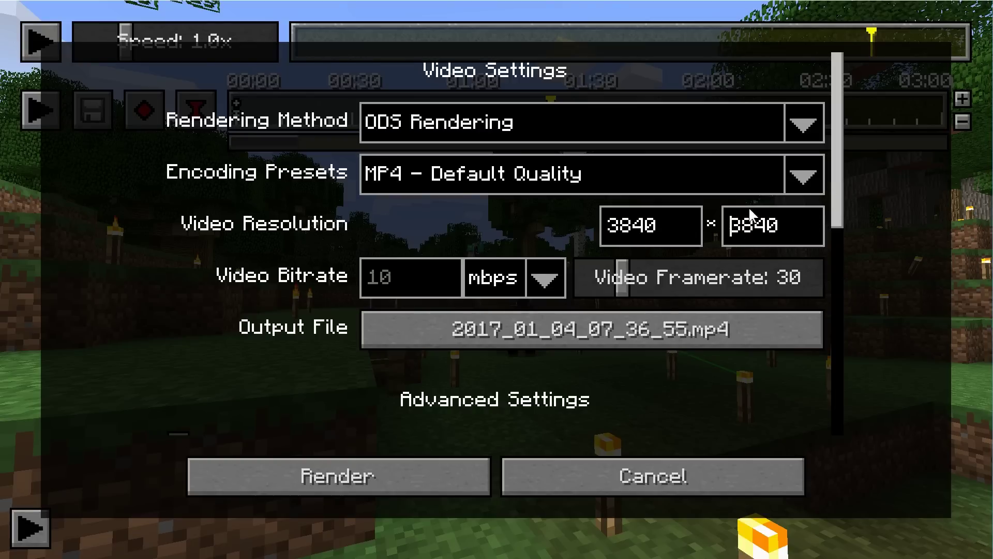
pyautogui.moveTo(834, 177); pyautogui.dragTo(846, 155)
pyautogui.moveTo(838, 218)
pyautogui.mouseDown()
pyautogui.moveTo(839, 362)
pyautogui.moveTo(830, 292)
pyautogui.moveTo(840, 217)
pyautogui.mouseUp()
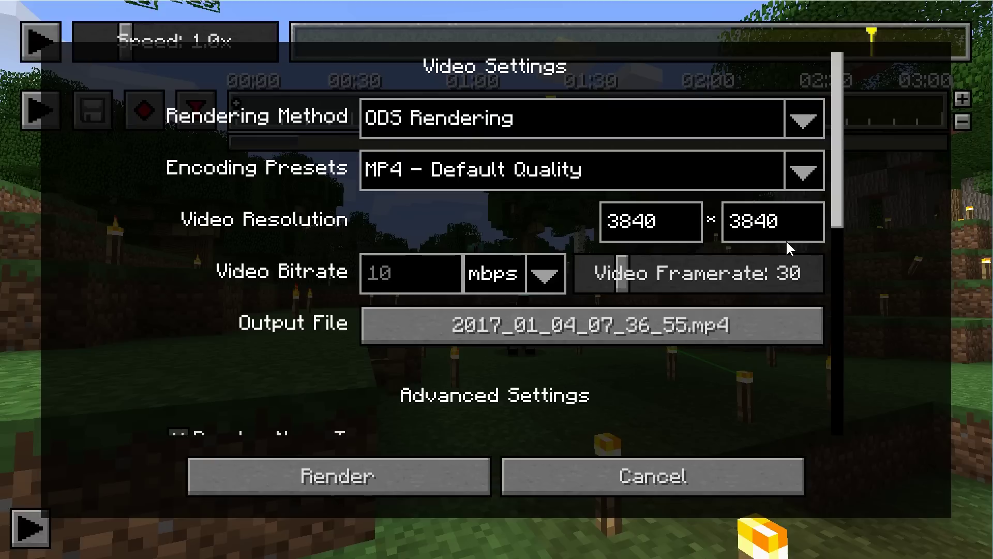